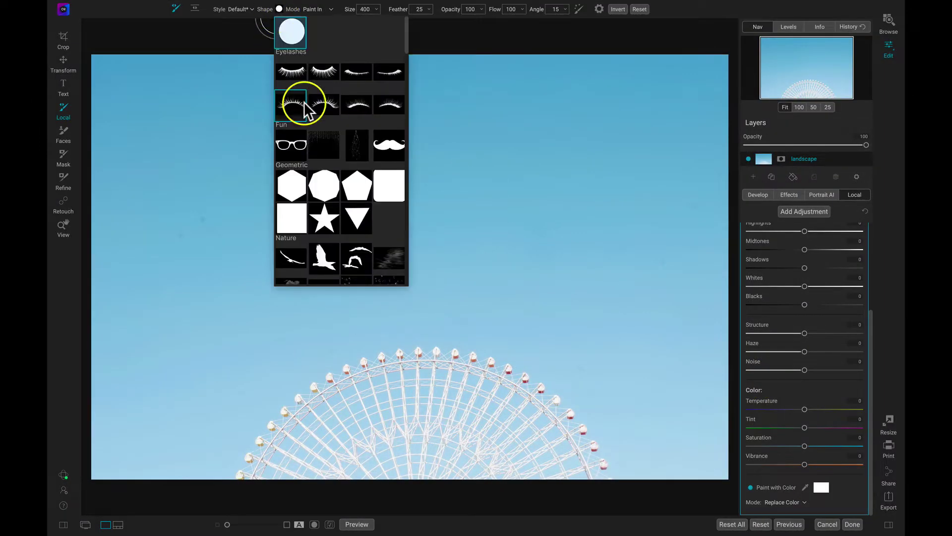
{"action": "scroll", "coordinate": [306, 108], "scroll_direction": "down", "scroll_amount": 5}
{"action": "scroll", "coordinate": [304, 103], "scroll_direction": "down", "scroll_amount": 5}
{"action": "scroll", "coordinate": [304, 100], "scroll_direction": "down", "scroll_amount": 3}
Step: Stamp one large cloud-shaped brush mark into the blue sky above the Ferris wheel
{"action": "left_click", "coordinate": [304, 99]}
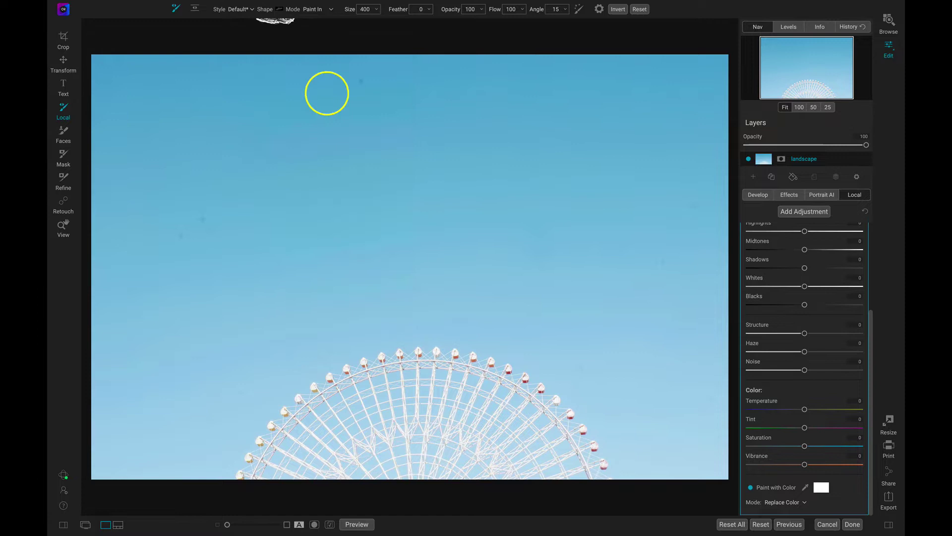
{"action": "key", "text": "bracketright"}
{"action": "key", "text": "bracketright"}
{"action": "key", "text": "bracketright"}
{"action": "key", "text": "bracketright"}
{"action": "key", "text": "bracketright"}
{"action": "key", "text": "bracketright"}
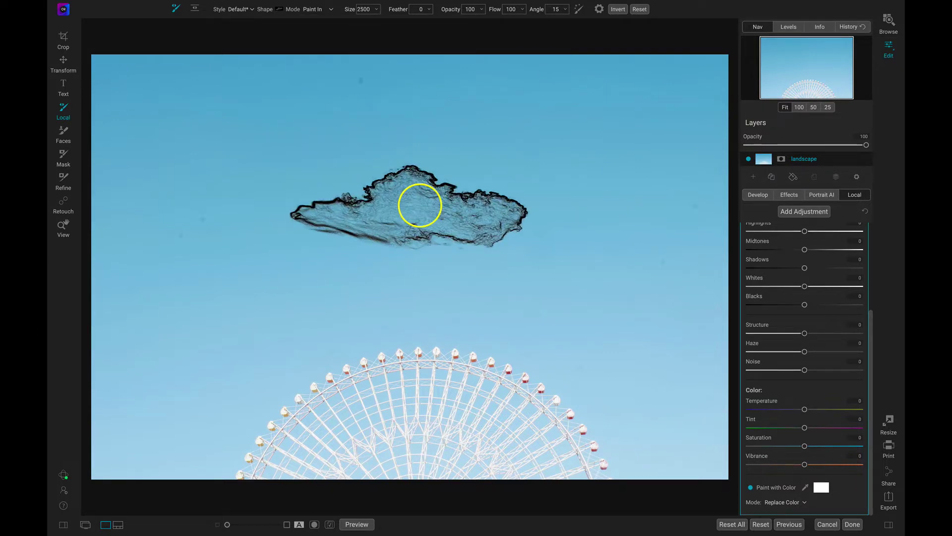
{"action": "left_click", "coordinate": [435, 194]}
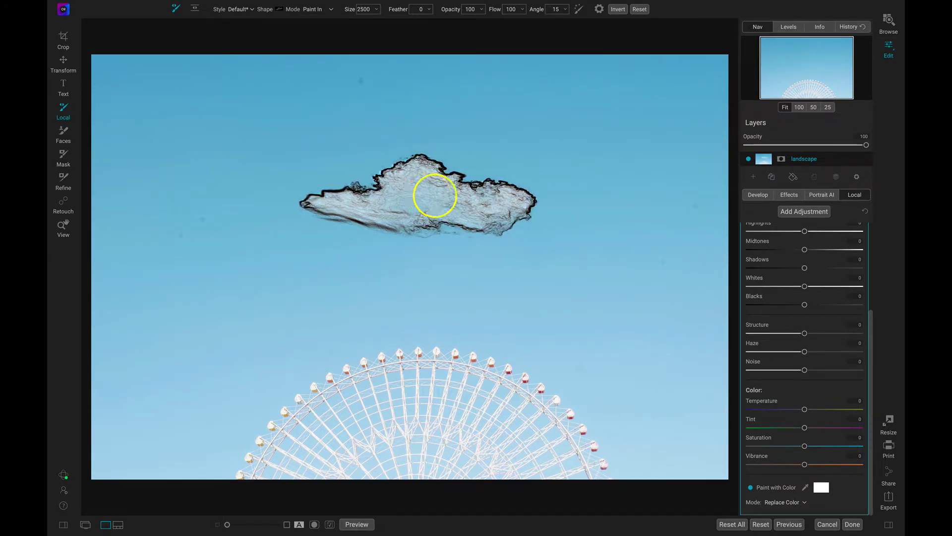
{"action": "key", "text": "z"}
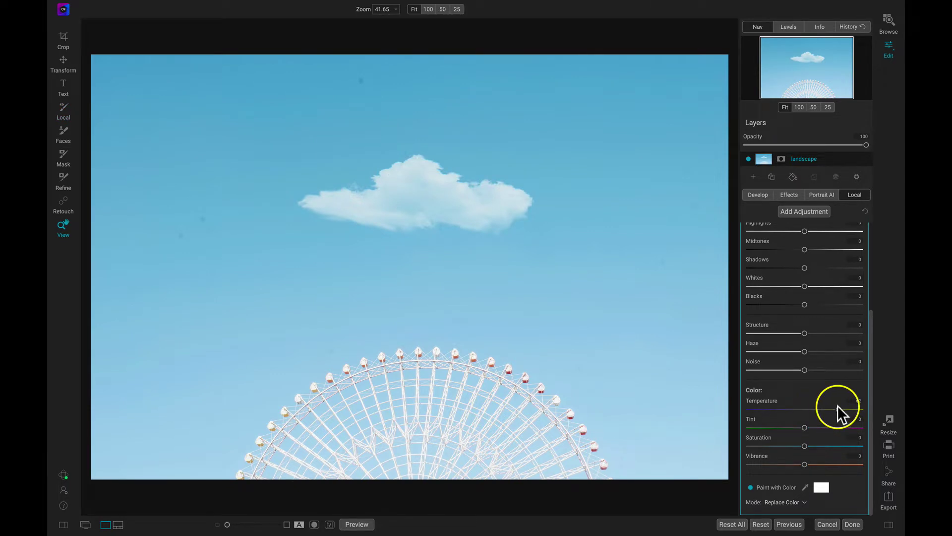
Step: Add a Borders filter to the Ferris wheel photo's effects
{"action": "left_click", "coordinate": [790, 194]}
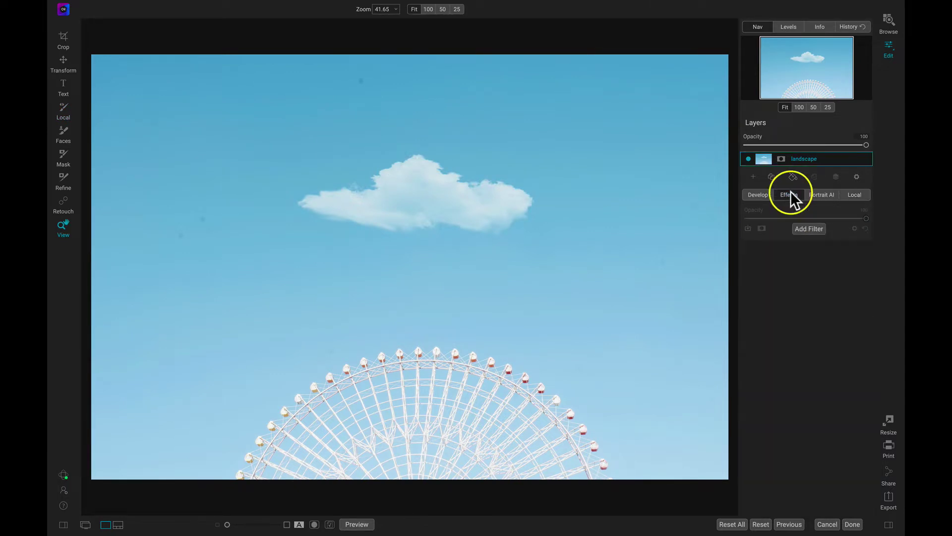
{"action": "left_click", "coordinate": [809, 225]}
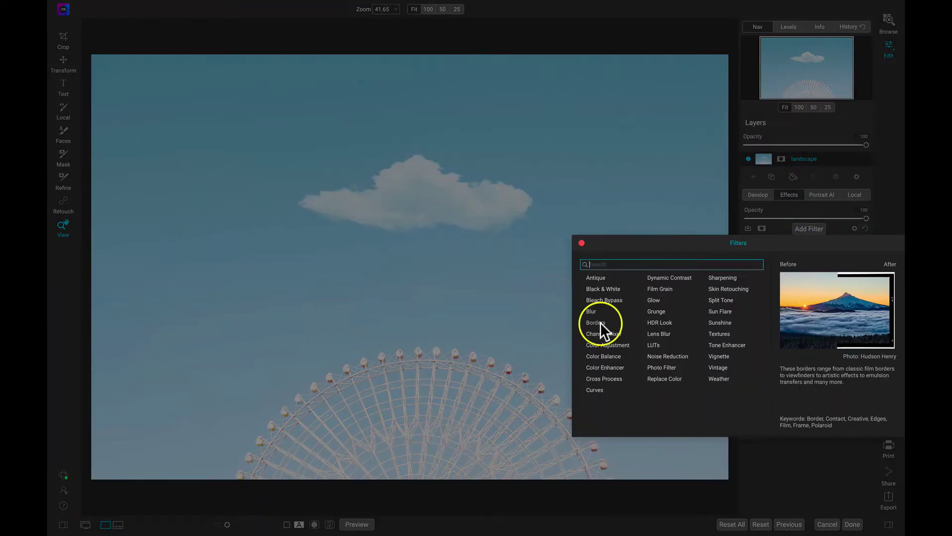
{"action": "left_click", "coordinate": [600, 322]}
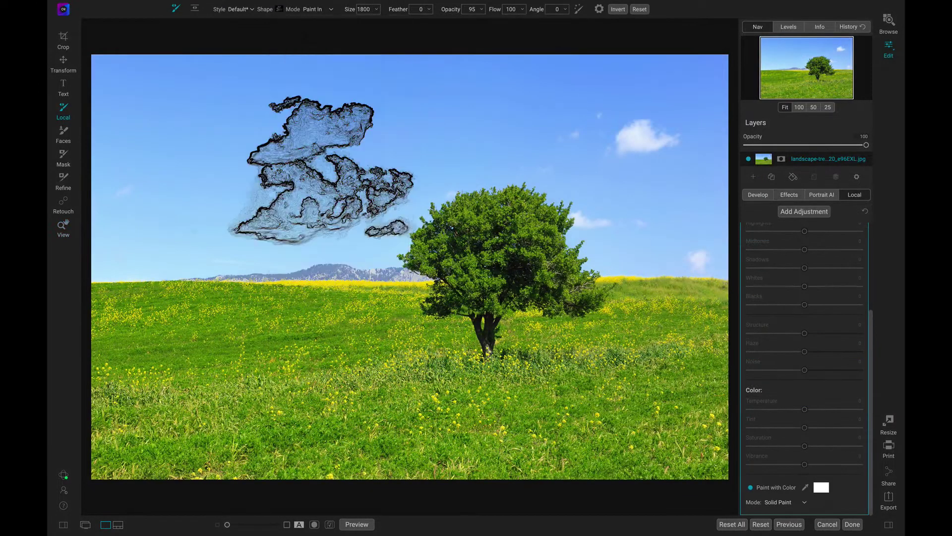
Step: Stamp four clouds into the upper sky, one above the tree
{"action": "left_click", "coordinate": [320, 142]}
{"action": "left_click", "coordinate": [279, 9]}
{"action": "left_click", "coordinate": [320, 112]}
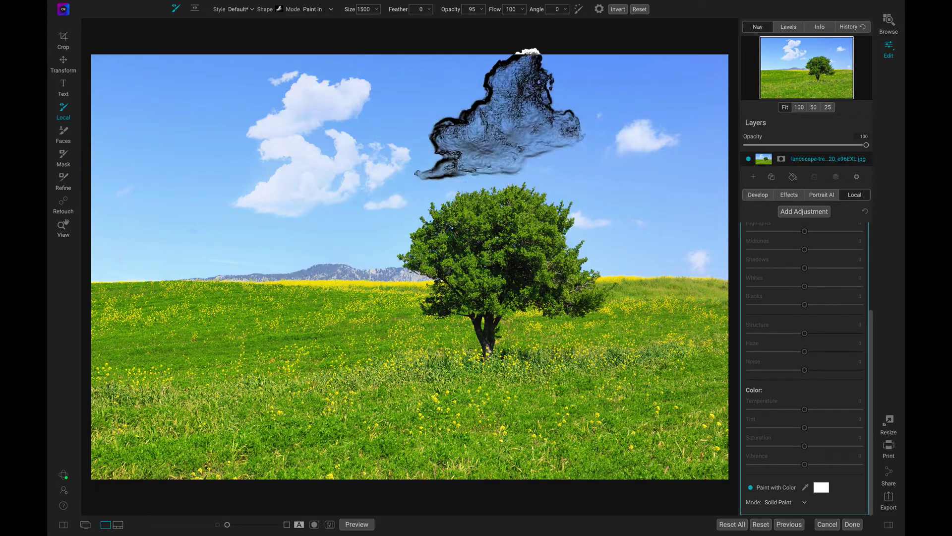
{"action": "left_click", "coordinate": [491, 115]}
Step: Switch to a long, flat cloud shape and stamp low clouds at left and right
{"action": "left_click", "coordinate": [279, 9]}
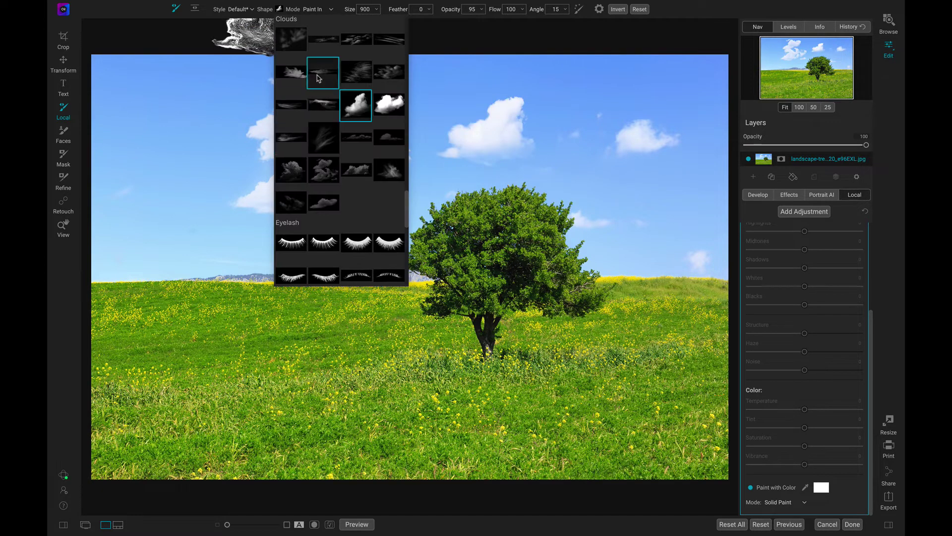
{"action": "left_click", "coordinate": [324, 73]}
{"action": "left_click", "coordinate": [279, 9]}
{"action": "left_click", "coordinate": [320, 75]}
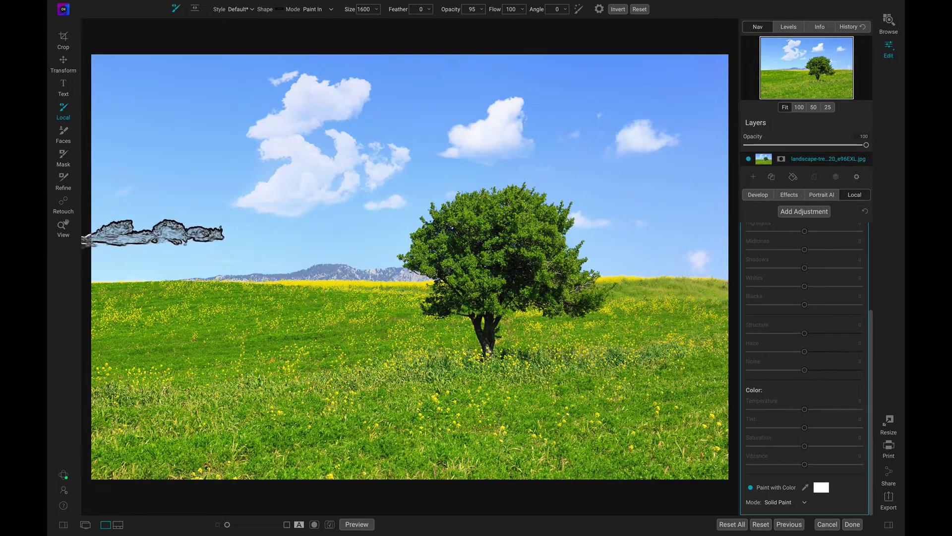
{"action": "left_click", "coordinate": [153, 235]}
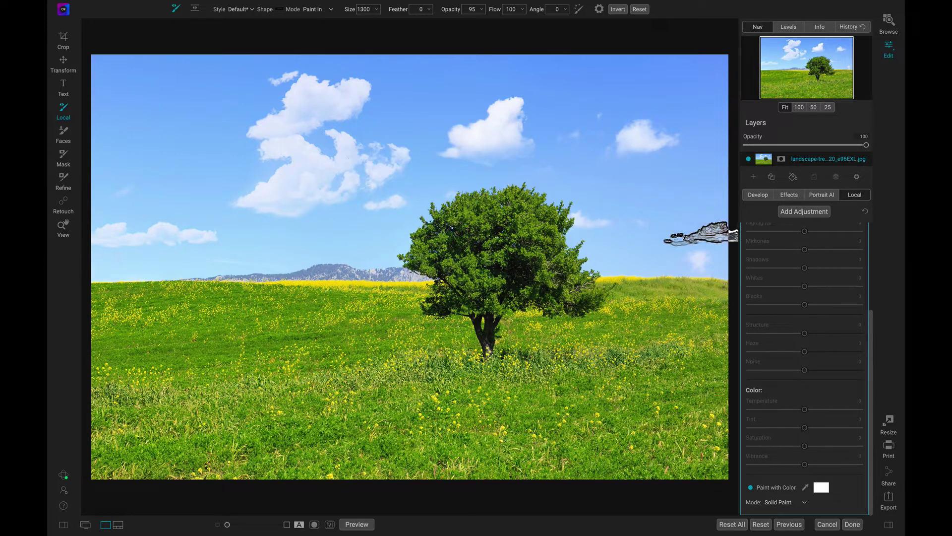
{"action": "left_click", "coordinate": [698, 232]}
Step: Adjust the brush's extra settings and paint a band of clouds across the sky
{"action": "key", "text": "z"}
{"action": "key", "text": "k"}
{"action": "left_click", "coordinate": [599, 9]}
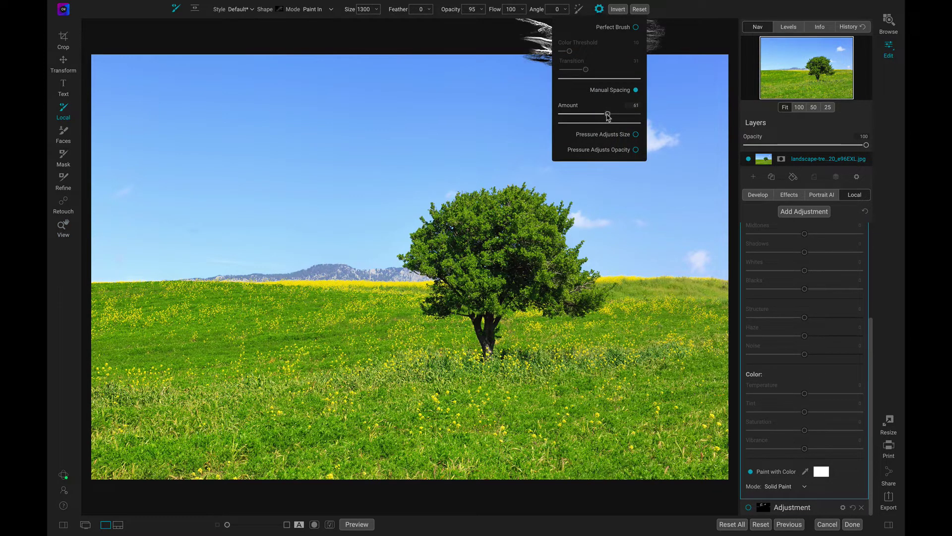
{"action": "left_click_drag", "start_coordinate": [231, 171], "coordinate": [579, 149]}
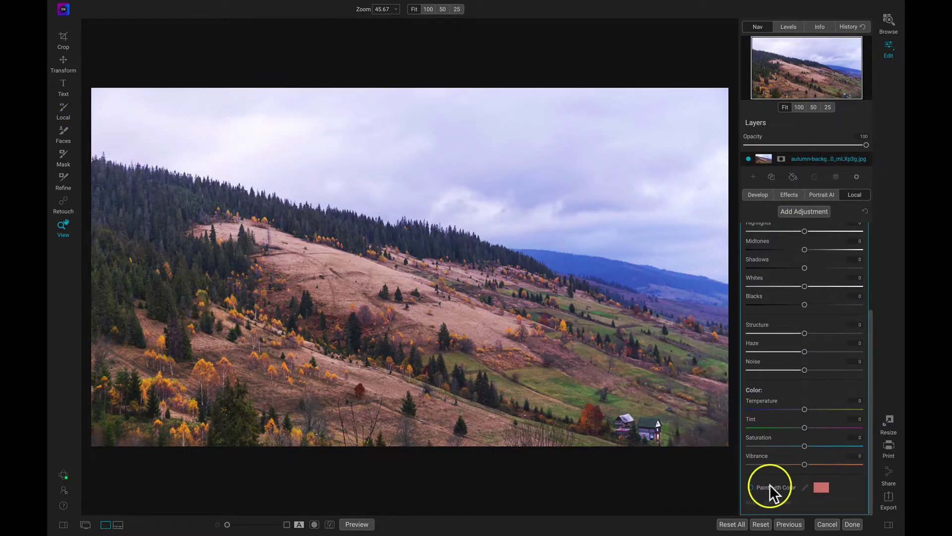
Step: Enable Paint with Color in dark green and shrink the tree-shaped brush
{"action": "left_click", "coordinate": [770, 485]}
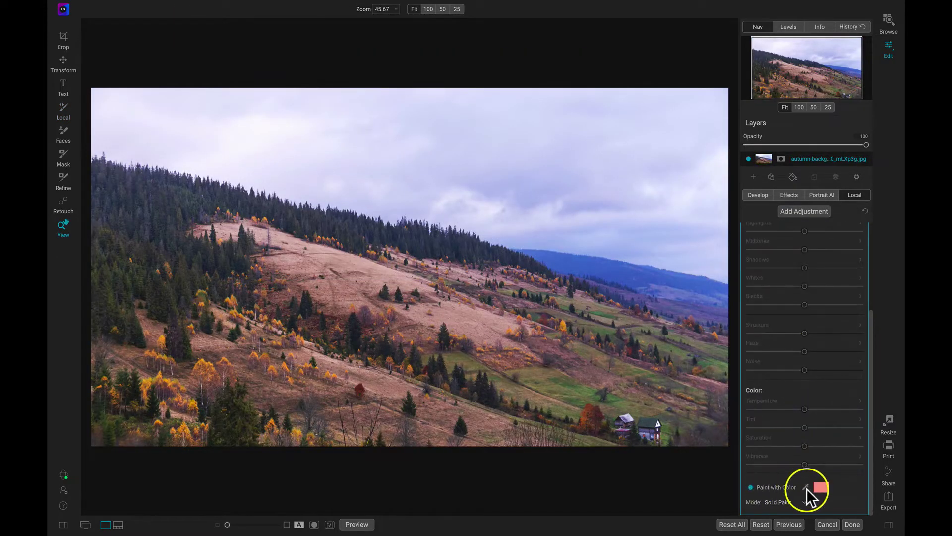
{"action": "left_click", "coordinate": [805, 486]}
{"action": "left_click", "coordinate": [532, 295]}
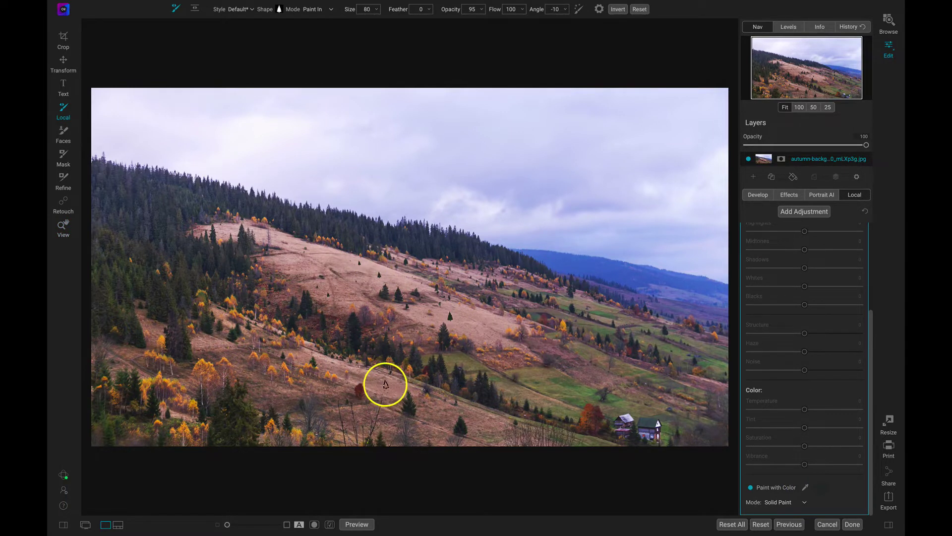
{"action": "key", "text": "bracketleft"}
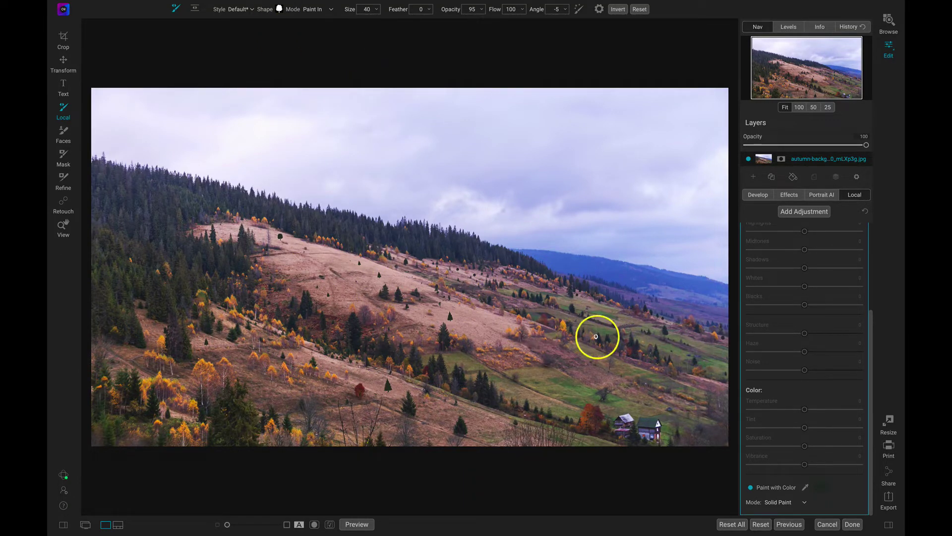
{"action": "scroll", "coordinate": [855, 198], "scroll_direction": "up", "scroll_amount": 3}
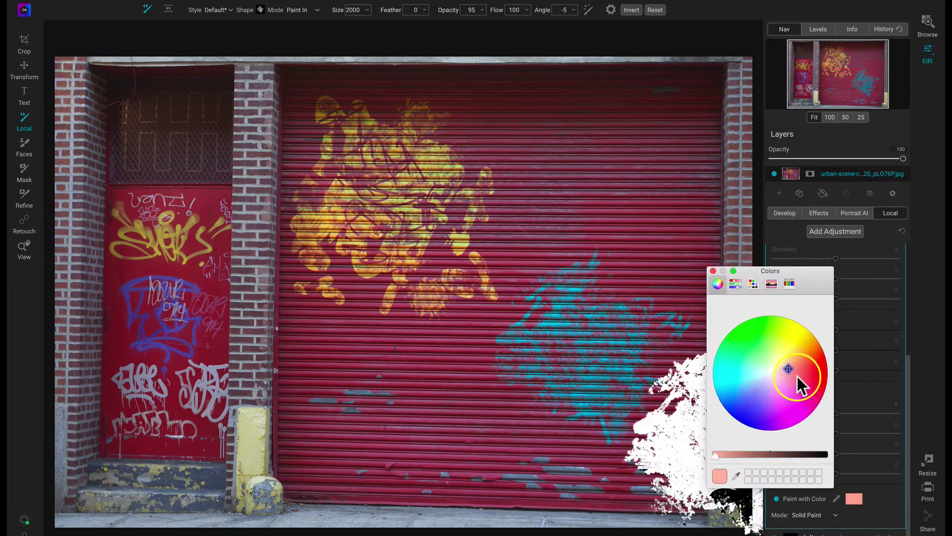
Step: Stamp three birds of decreasing size and a dandelion onto the shutter
{"action": "left_click", "coordinate": [640, 153]}
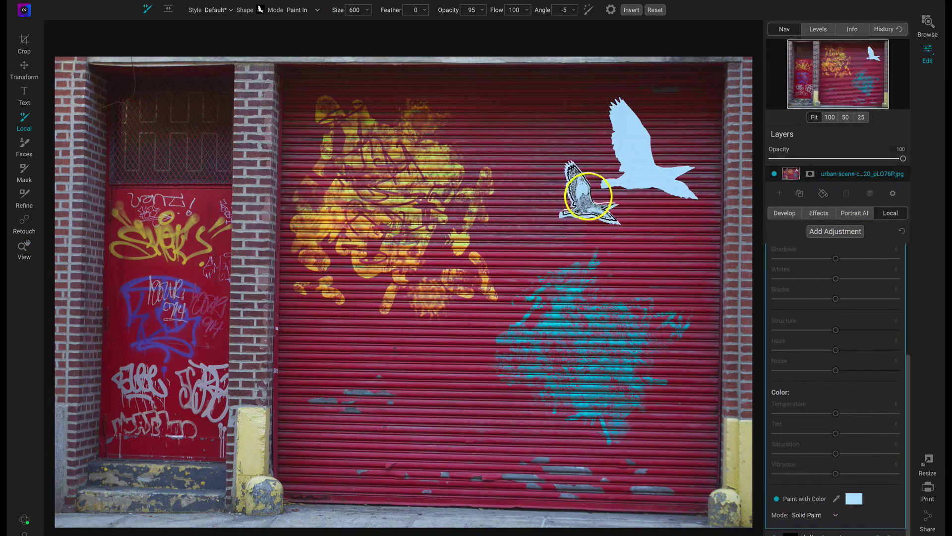
{"action": "left_click", "coordinate": [588, 190]}
{"action": "left_click", "coordinate": [550, 225]}
{"action": "left_click_drag", "start_coordinate": [425, 404], "coordinate": [432, 406]}
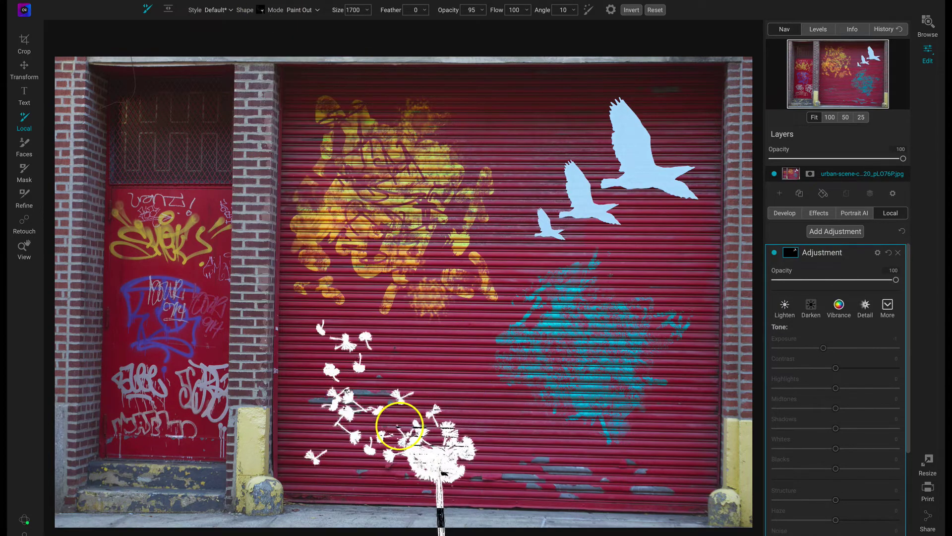
Step: Recolor the painted birds green using the paint color picker
{"action": "left_click", "coordinate": [853, 499]}
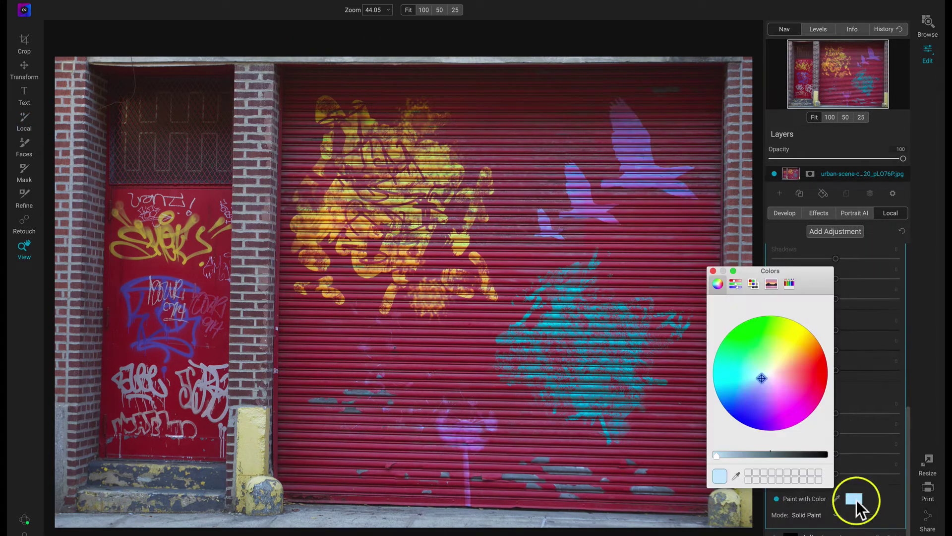
{"action": "left_click", "coordinate": [755, 369]}
{"action": "left_click", "coordinate": [713, 271]}
{"action": "left_click", "coordinate": [819, 213]}
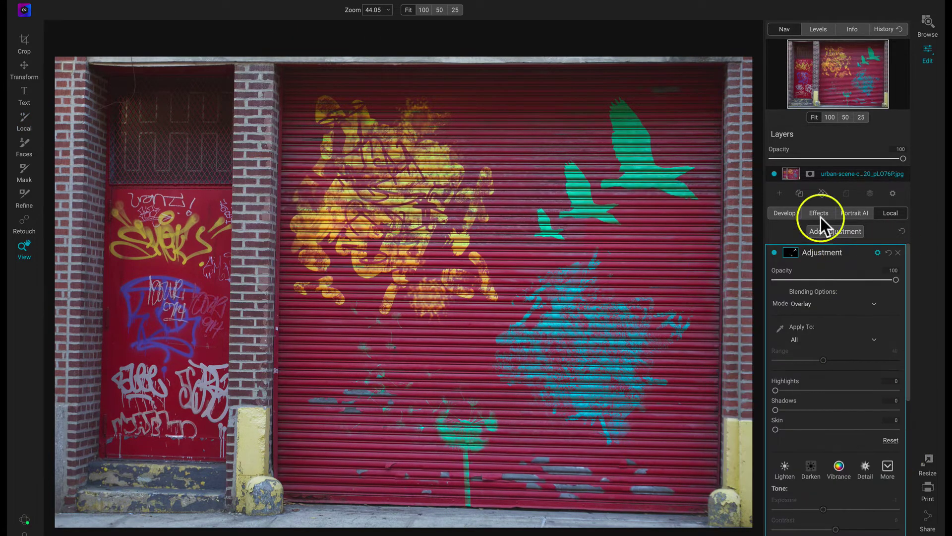
Step: Add a Split Tone filter, then toggle the preview to compare with the original
{"action": "left_click", "coordinate": [840, 250]}
{"action": "left_click", "coordinate": [744, 328]}
{"action": "key", "text": "backslash"}
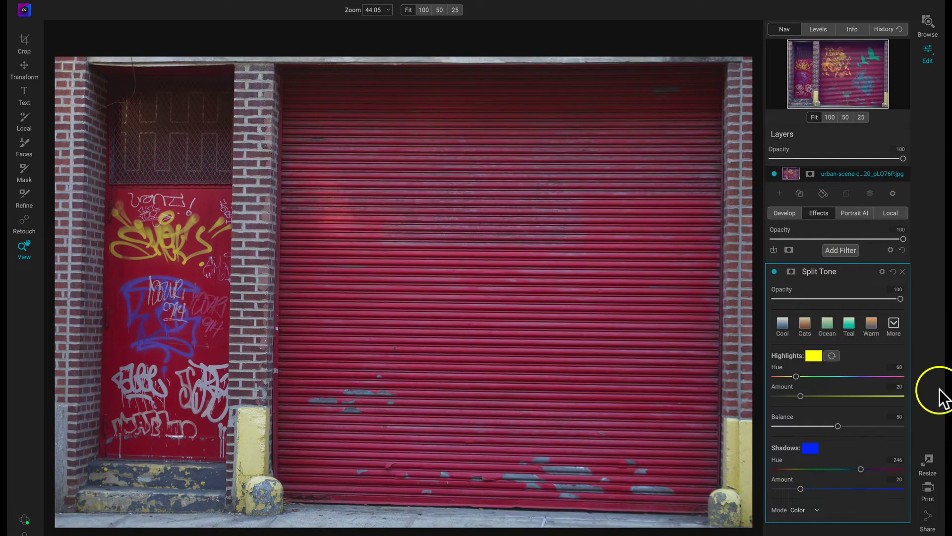
{"action": "key", "text": "backslash"}
{"action": "key", "text": "backslash"}
{"action": "key", "text": "backslash"}
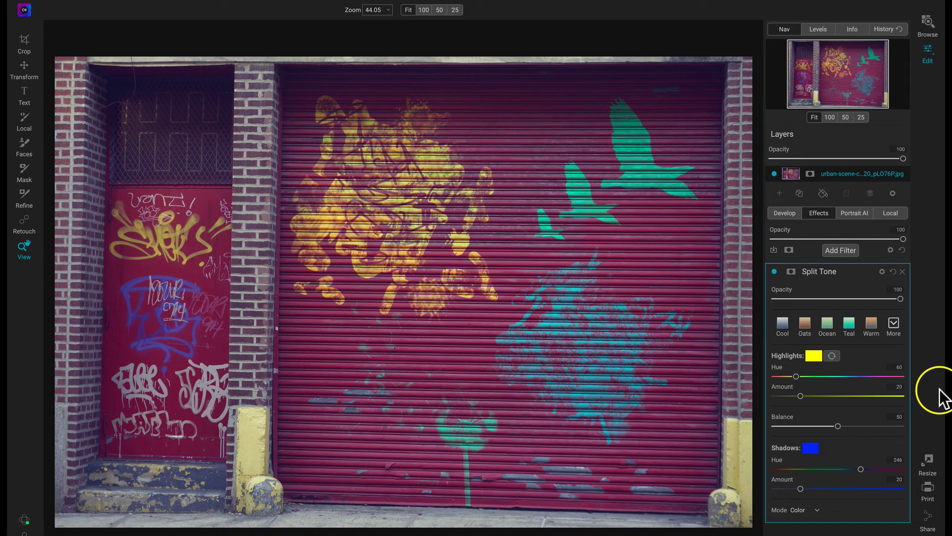